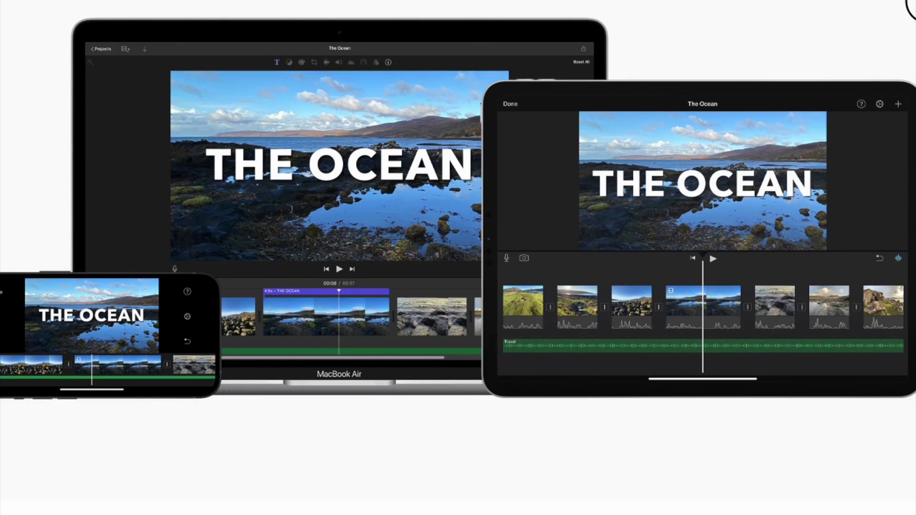
- Read through the iMovie product page, covering Magic Movie, Storyboards, Cinematic Mode, movie making, special effects, filters and soundtracks
{"action": "scroll", "coordinate": [913, 12], "scroll_direction": "down", "scroll_amount": 7}
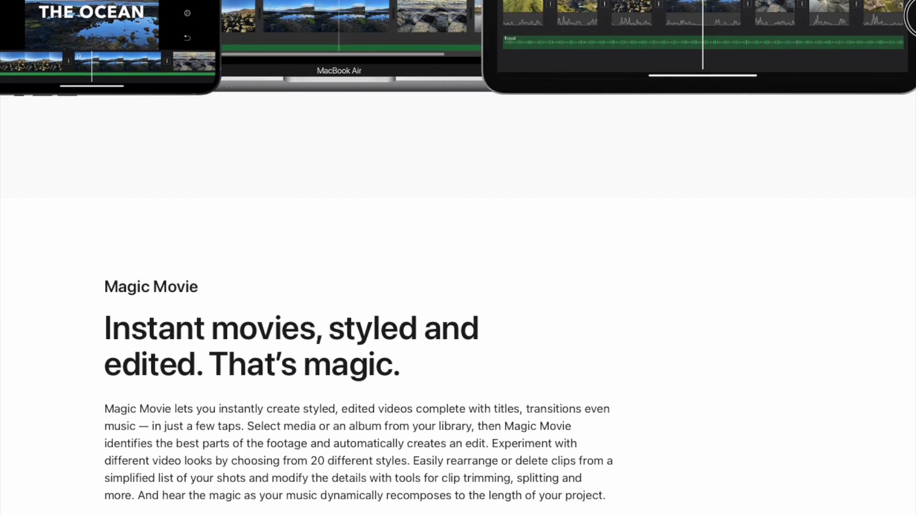
{"action": "scroll", "coordinate": [913, 27], "scroll_direction": "down", "scroll_amount": 9}
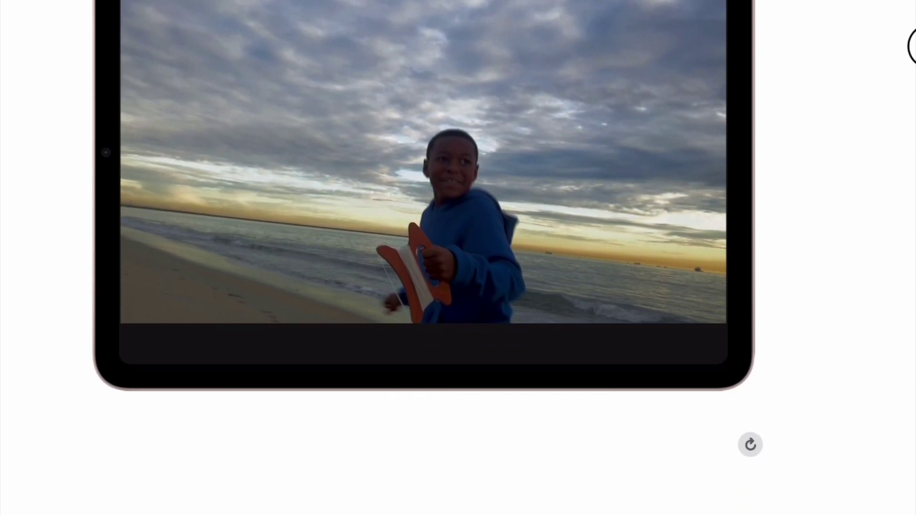
{"action": "scroll", "coordinate": [912, 48], "scroll_direction": "down", "scroll_amount": 1}
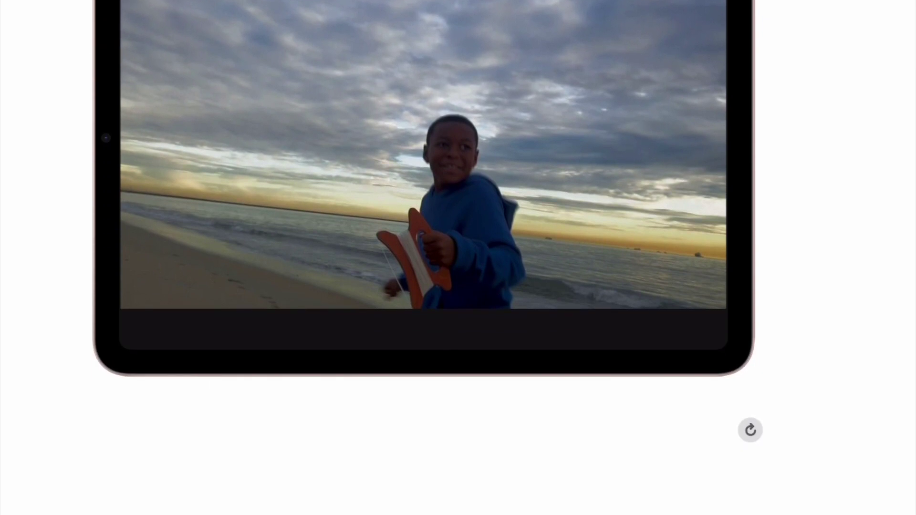
{"action": "scroll", "coordinate": [912, 47], "scroll_direction": "down", "scroll_amount": 8}
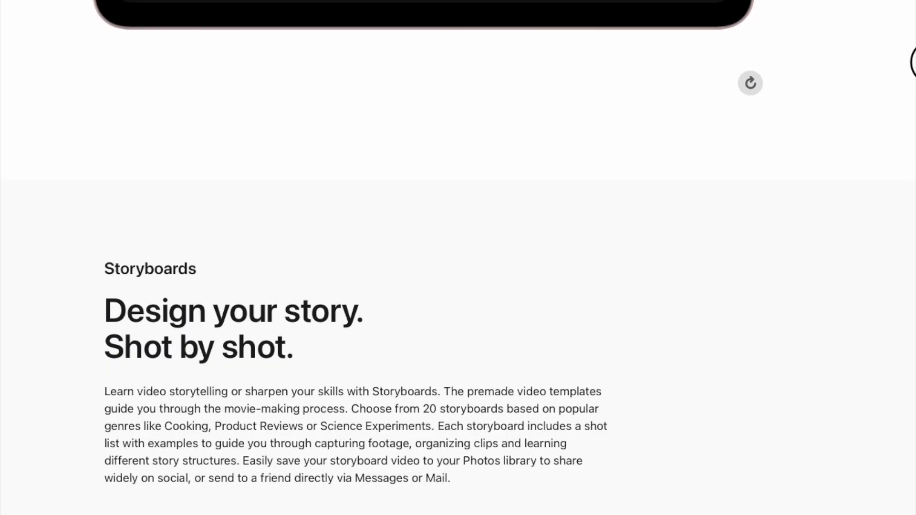
{"action": "scroll", "coordinate": [914, 62], "scroll_direction": "down", "scroll_amount": 12}
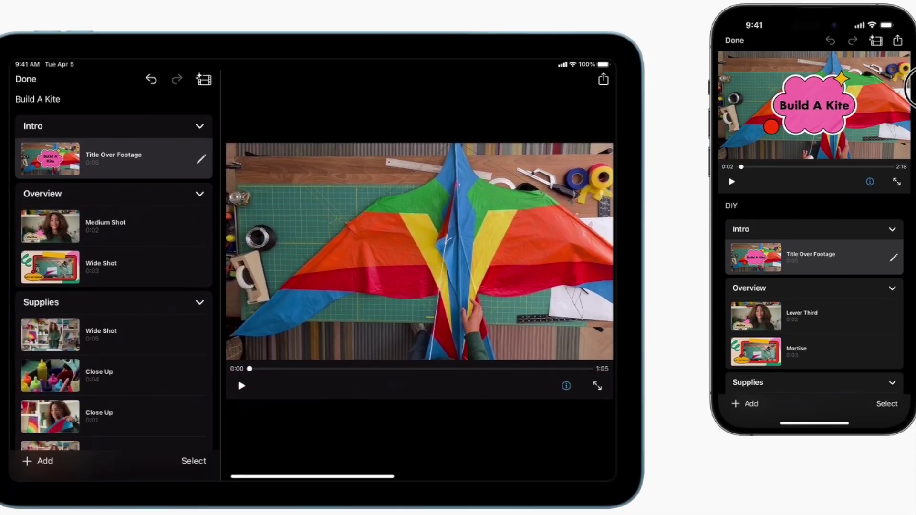
{"action": "scroll", "coordinate": [913, 86], "scroll_direction": "down", "scroll_amount": 5}
{"action": "scroll", "coordinate": [912, 93], "scroll_direction": "up", "scroll_amount": 3}
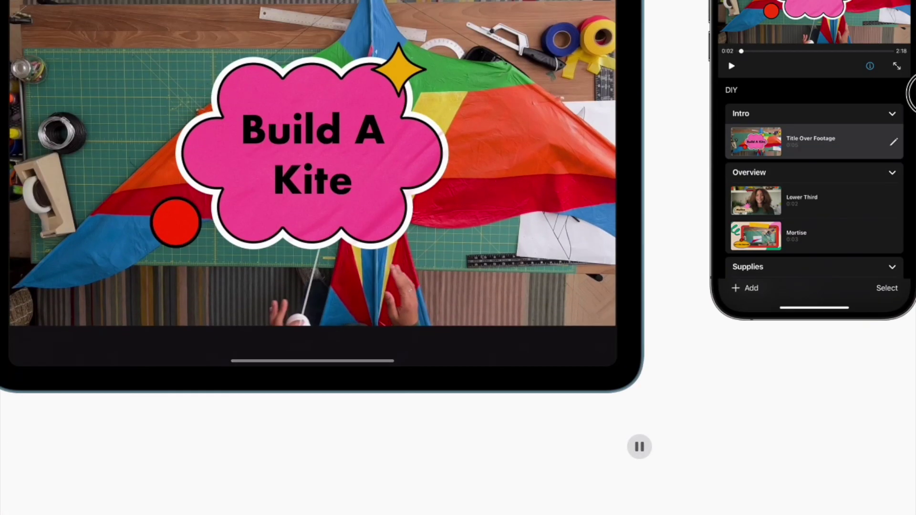
{"action": "scroll", "coordinate": [913, 96], "scroll_direction": "down", "scroll_amount": 10}
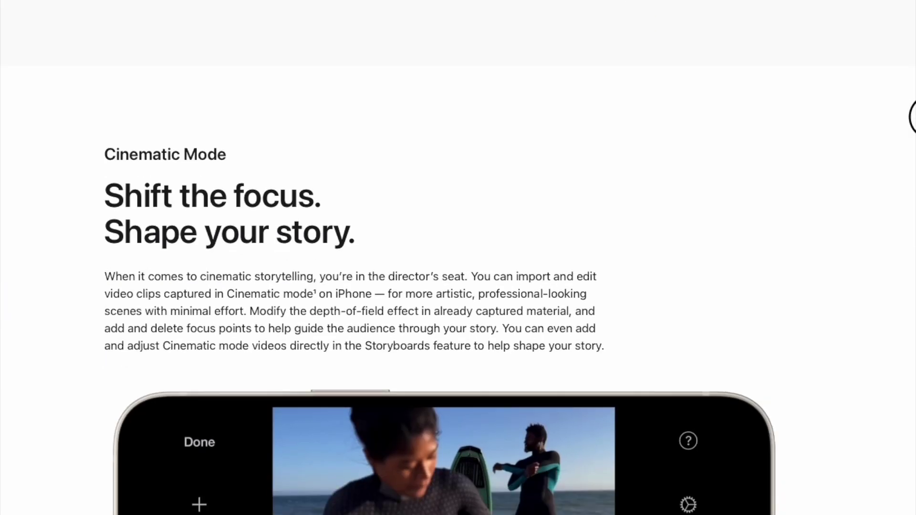
{"action": "scroll", "coordinate": [914, 117], "scroll_direction": "down", "scroll_amount": 6}
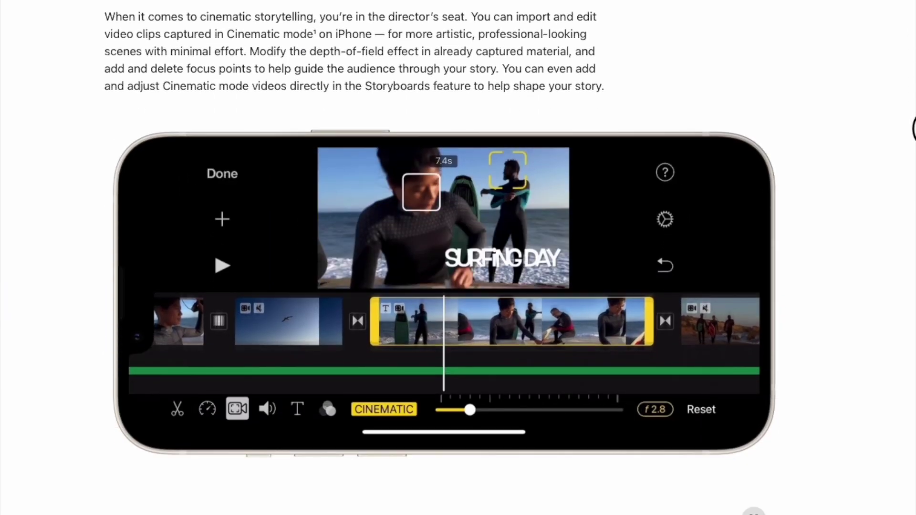
{"action": "scroll", "coordinate": [914, 129], "scroll_direction": "down", "scroll_amount": 8}
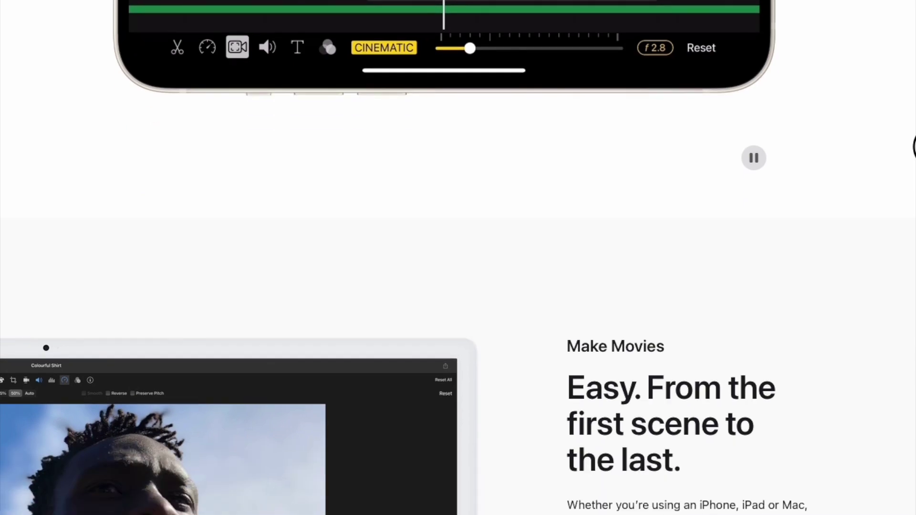
{"action": "scroll", "coordinate": [914, 148], "scroll_direction": "down", "scroll_amount": 9}
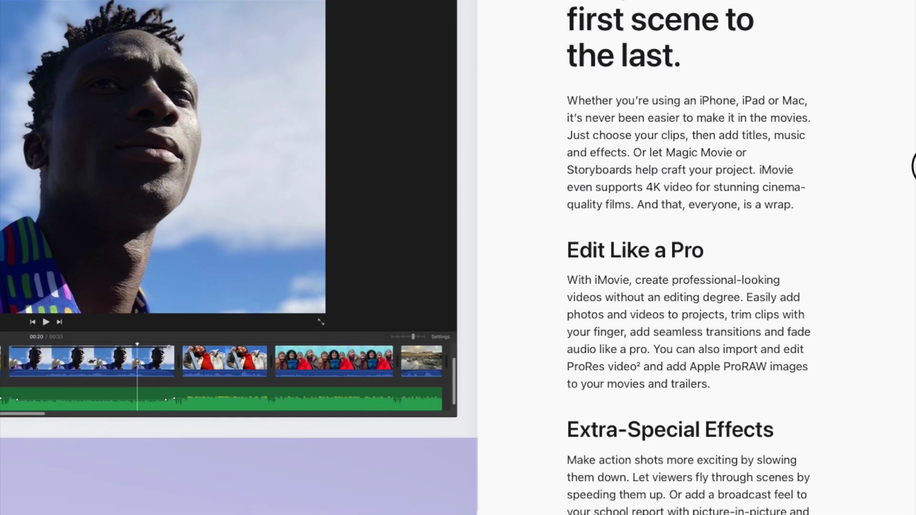
{"action": "scroll", "coordinate": [913, 167], "scroll_direction": "down", "scroll_amount": 4}
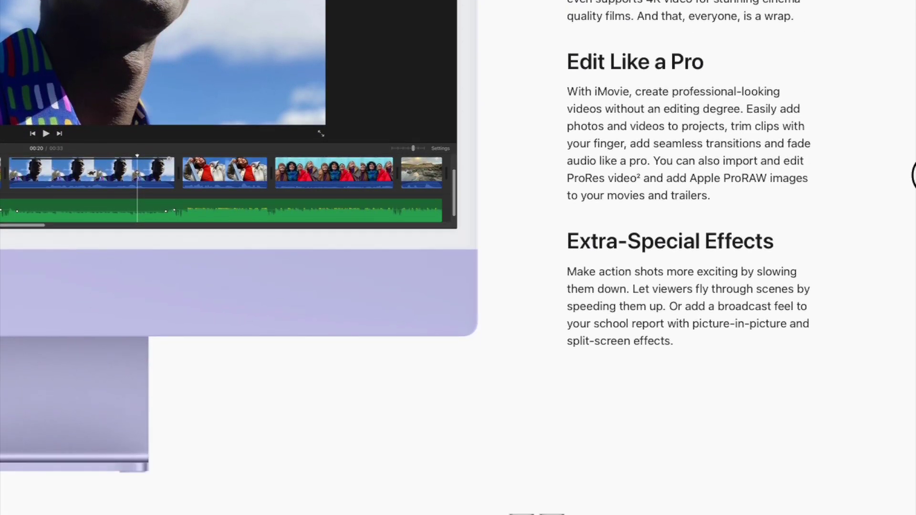
{"action": "scroll", "coordinate": [913, 176], "scroll_direction": "down", "scroll_amount": 7}
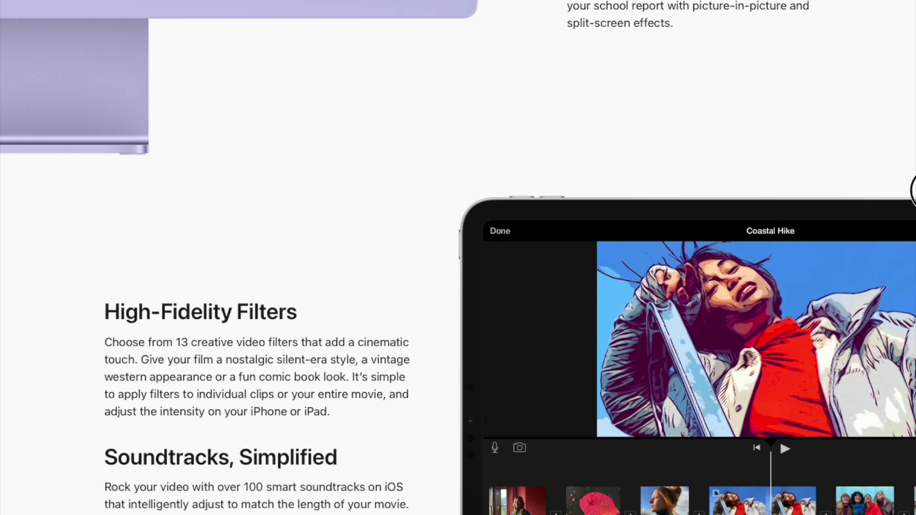
{"action": "scroll", "coordinate": [914, 190], "scroll_direction": "down", "scroll_amount": 6}
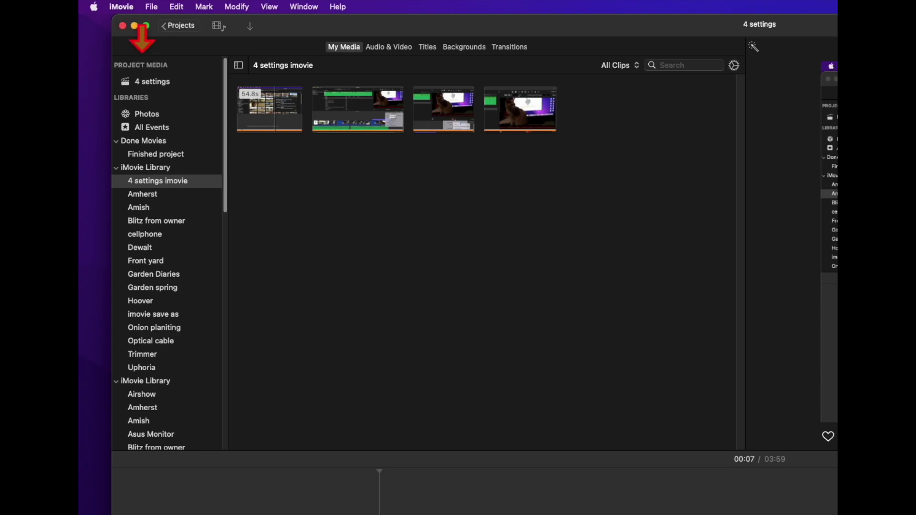
- In the iMovie preferences, keep slow motion applied automatically and choose Fit as the default photo placement
{"action": "left_click", "coordinate": [122, 7]}
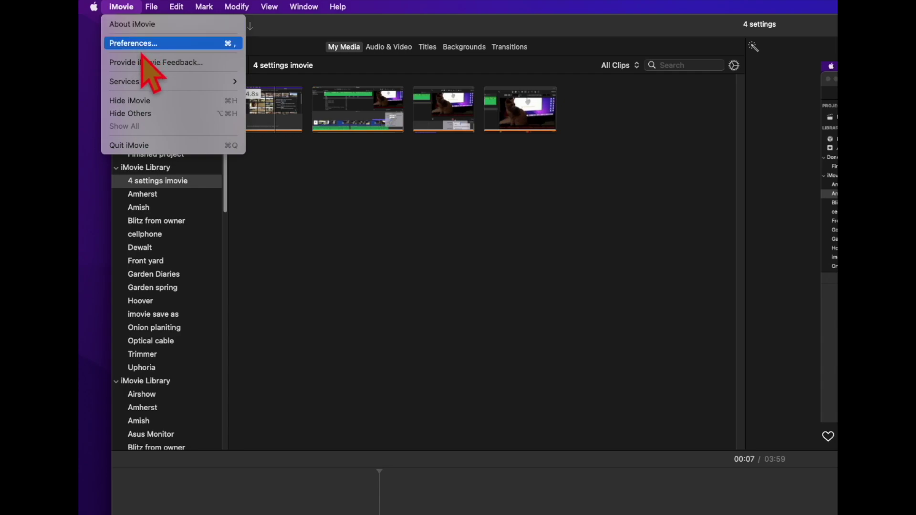
{"action": "left_click", "coordinate": [164, 43]}
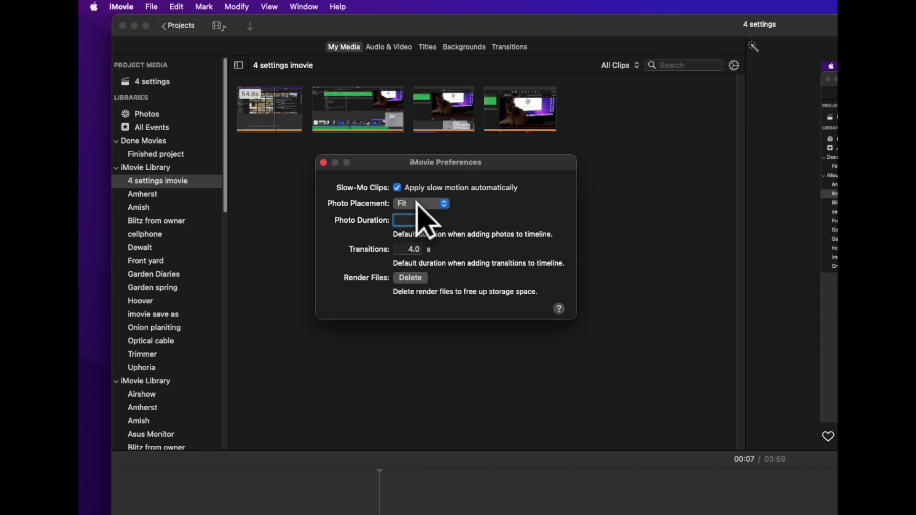
{"action": "left_click", "coordinate": [398, 188]}
{"action": "left_click", "coordinate": [405, 190]}
{"action": "left_click", "coordinate": [400, 189]}
{"action": "left_click", "coordinate": [447, 206]}
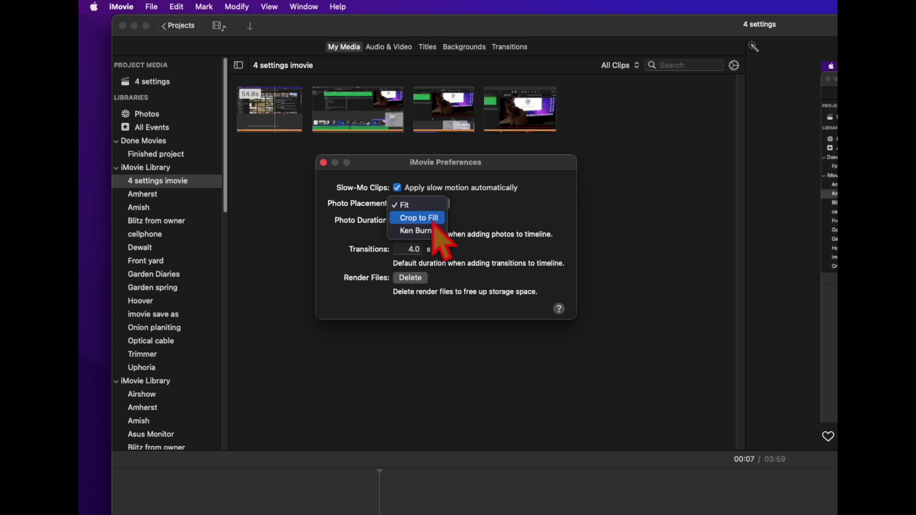
{"action": "left_click", "coordinate": [426, 206]}
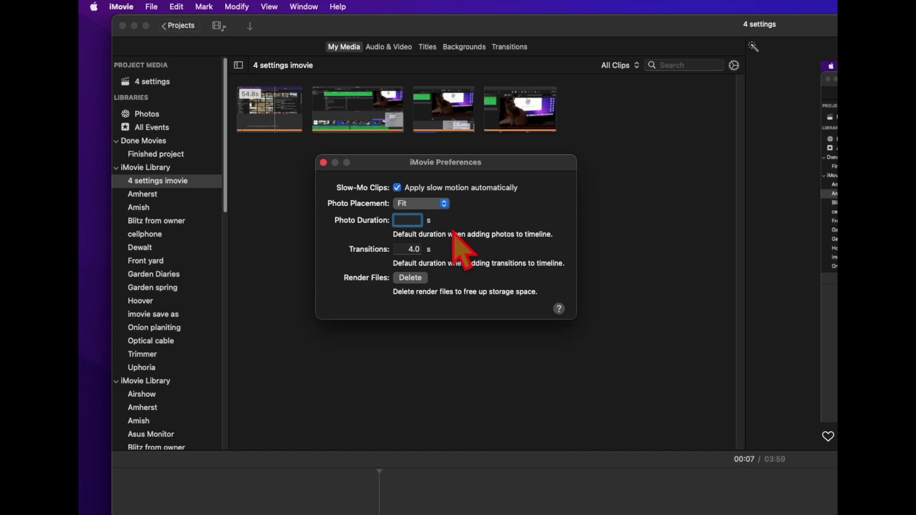
- Set the default photo duration to 4 seconds and the default transition duration to 3 seconds
{"action": "type", "text": "4"}
{"action": "key", "text": "Tab"}
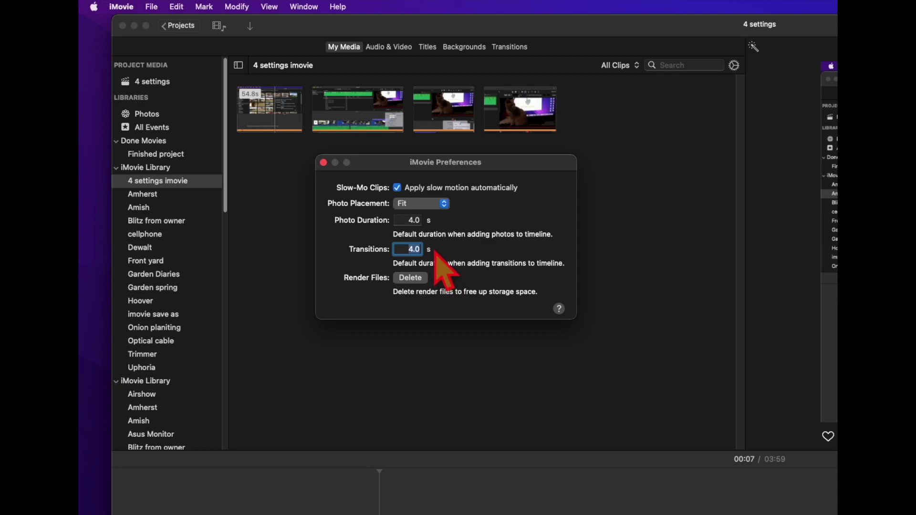
{"action": "type", "text": "3"}
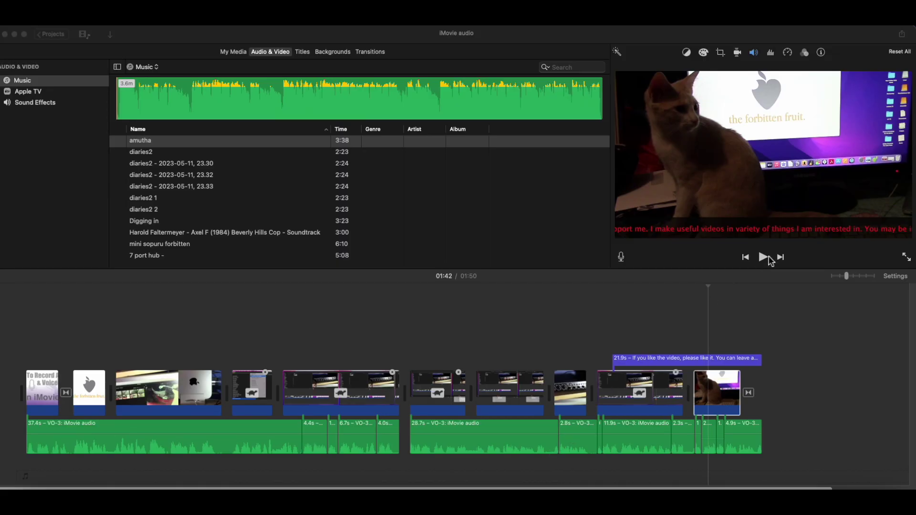
- In the project settings, slightly adjust the timeline clip size and toggle the display of audio waveforms
{"action": "left_click", "coordinate": [907, 278]}
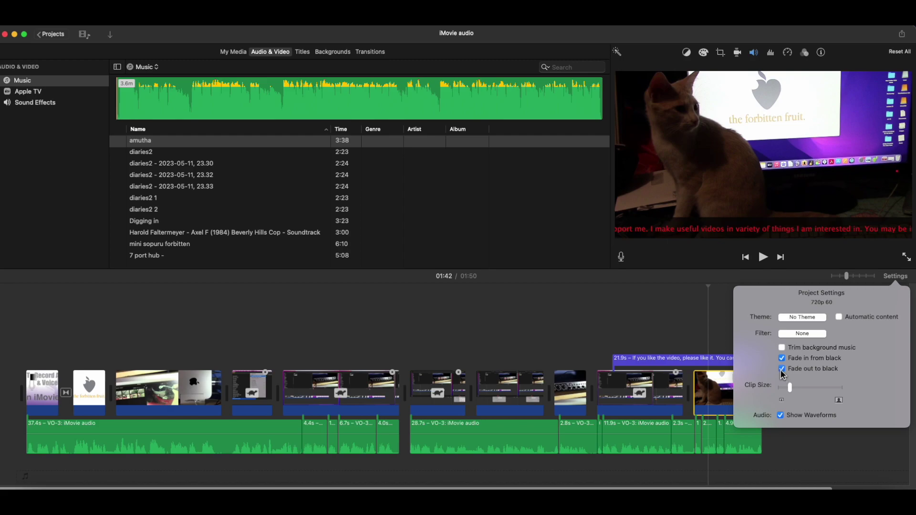
{"action": "mouse_move", "coordinate": [793, 389]}
{"action": "left_mouse_down"}
{"action": "mouse_move", "coordinate": [820, 385]}
{"action": "mouse_move", "coordinate": [783, 387]}
{"action": "mouse_move", "coordinate": [819, 386]}
{"action": "mouse_move", "coordinate": [794, 387]}
{"action": "left_mouse_up"}
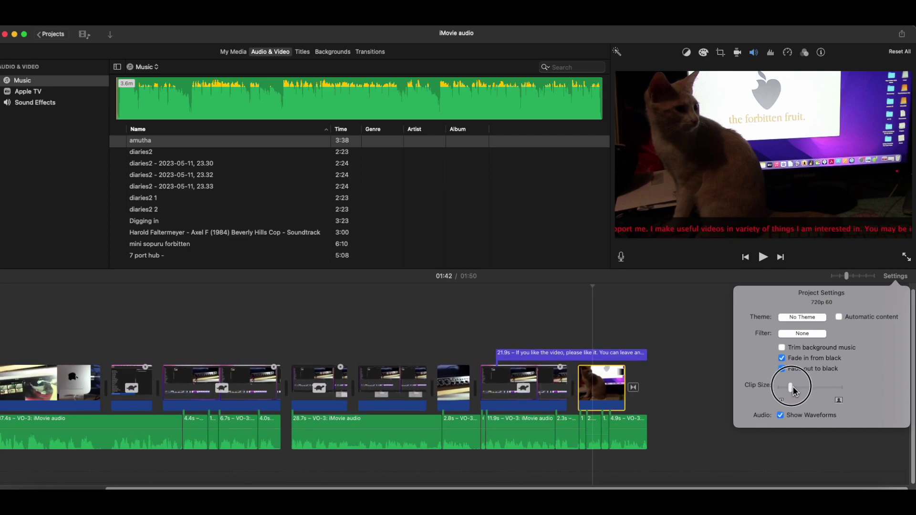
{"action": "left_click", "coordinate": [781, 415]}
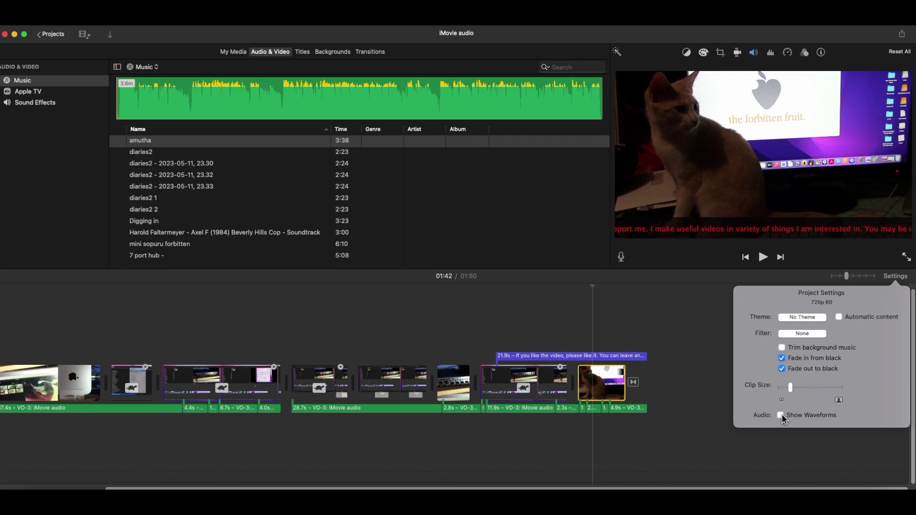
{"action": "left_click", "coordinate": [782, 415]}
{"action": "left_click", "coordinate": [781, 415]}
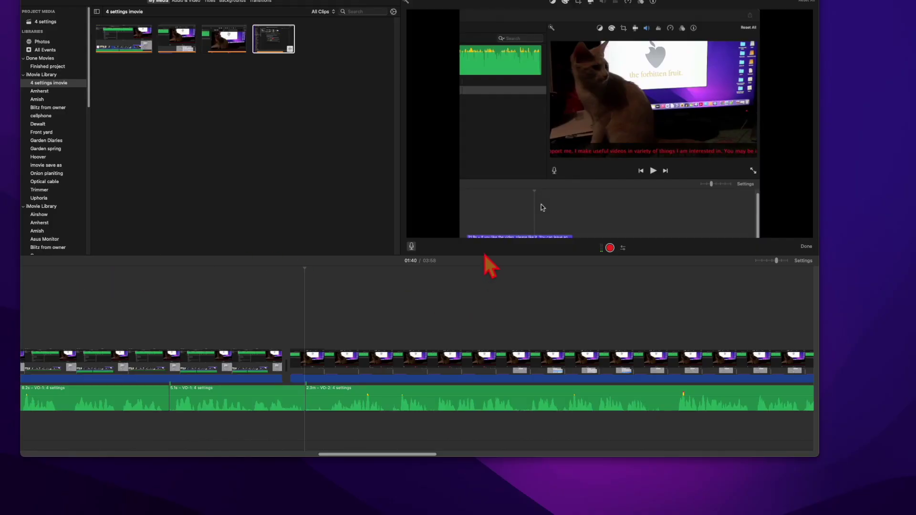
{"action": "mouse_move", "coordinate": [477, 256]}
{"action": "left_mouse_down"}
{"action": "mouse_move", "coordinate": [493, 263]}
{"action": "mouse_move", "coordinate": [527, 207]}
{"action": "mouse_move", "coordinate": [452, 366]}
{"action": "mouse_move", "coordinate": [481, 274]}
{"action": "mouse_move", "coordinate": [497, 257]}
{"action": "mouse_move", "coordinate": [483, 266]}
{"action": "left_mouse_up"}
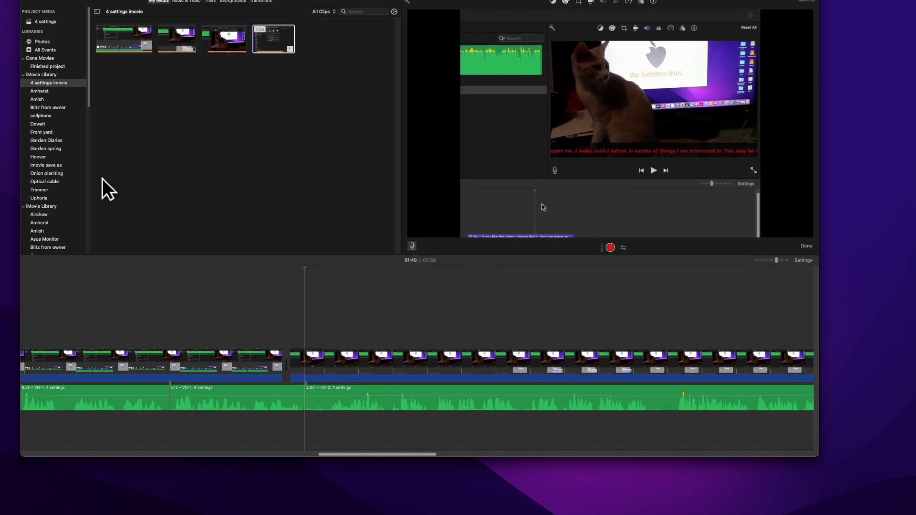
{"action": "left_click_drag", "start_coordinate": [107, 185], "coordinate": [125, 190]}
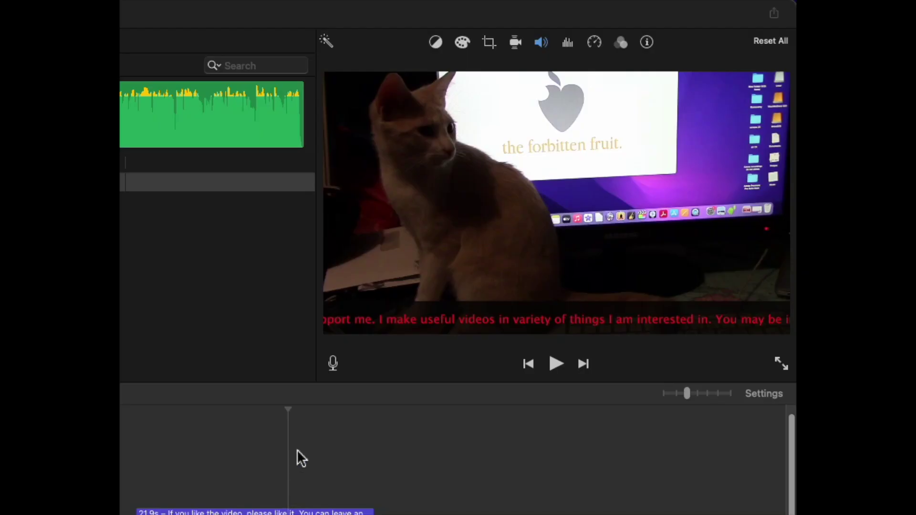
- Show the voiceover recording options and review the available input sources, leaving System Setting selected
{"action": "left_click", "coordinate": [333, 364]}
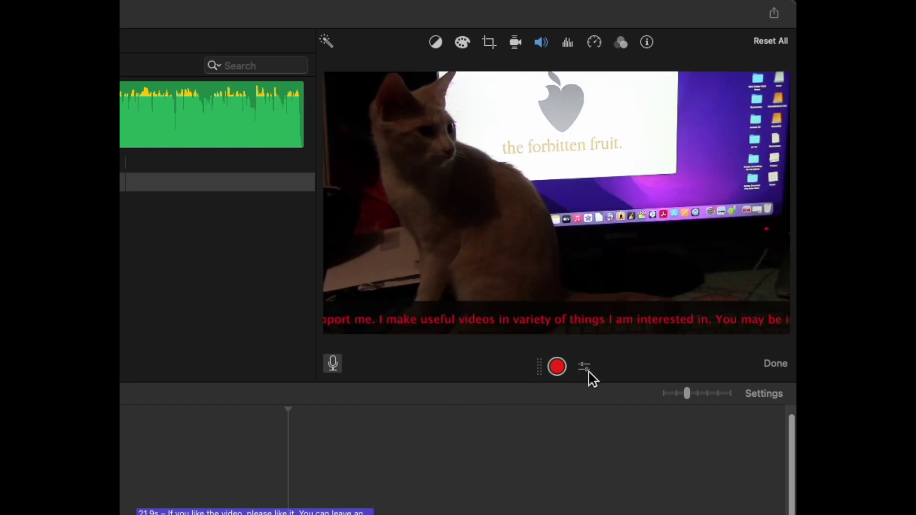
{"action": "left_click", "coordinate": [587, 369]}
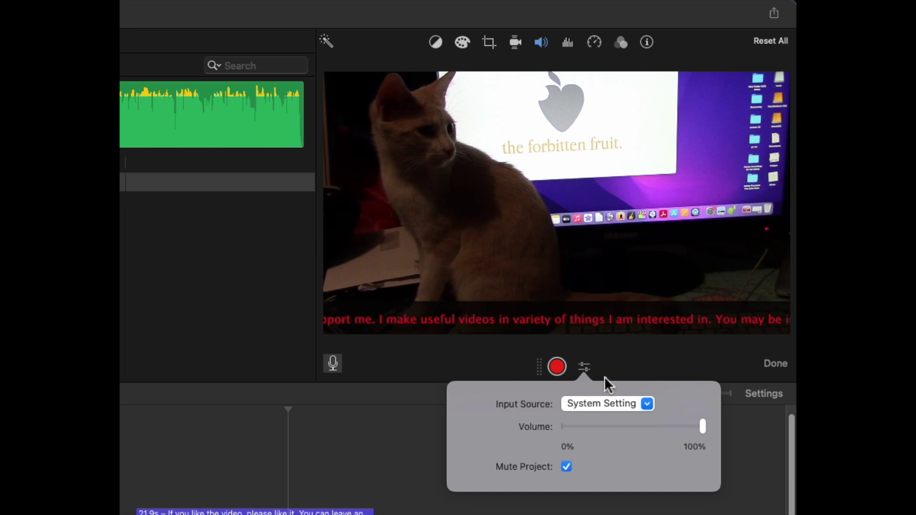
{"action": "left_click", "coordinate": [644, 403]}
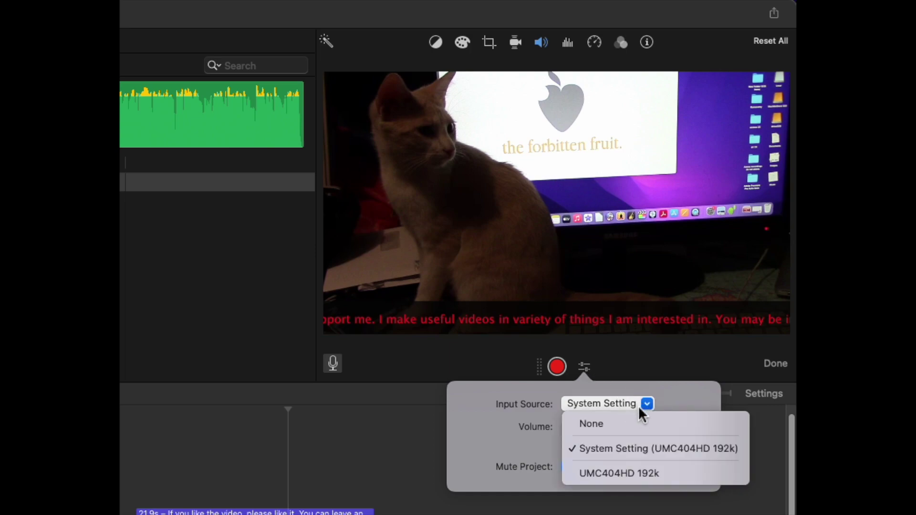
{"action": "left_click", "coordinate": [665, 393]}
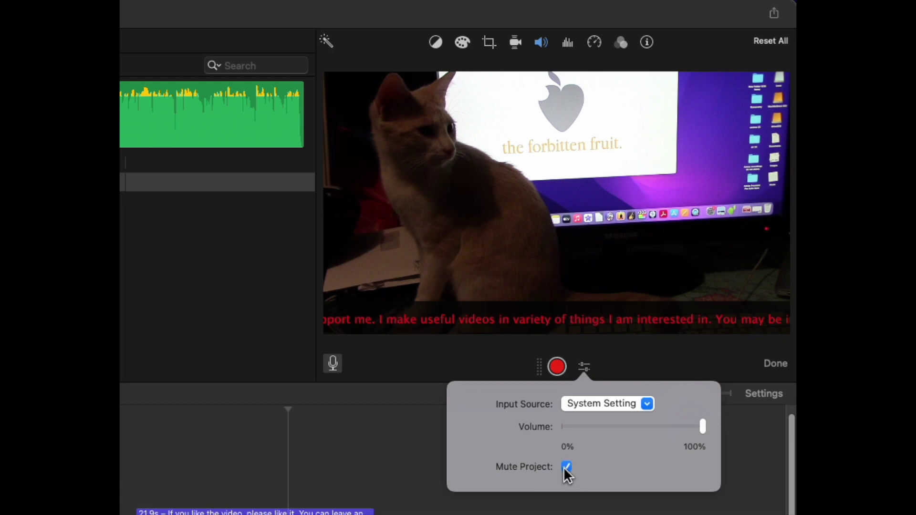
- Examine the cat clip's filter and audio effect options, its clip information and its speed settings
{"action": "left_click", "coordinate": [623, 43]}
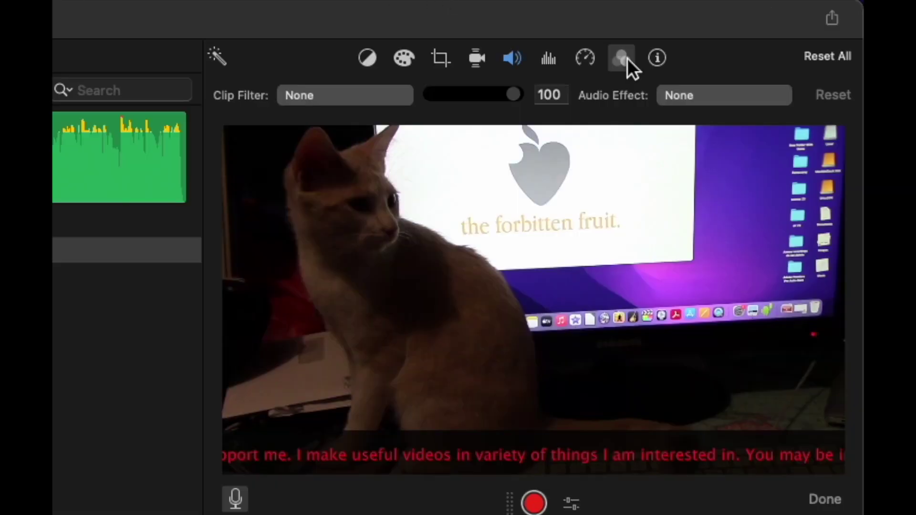
{"action": "left_click", "coordinate": [657, 59]}
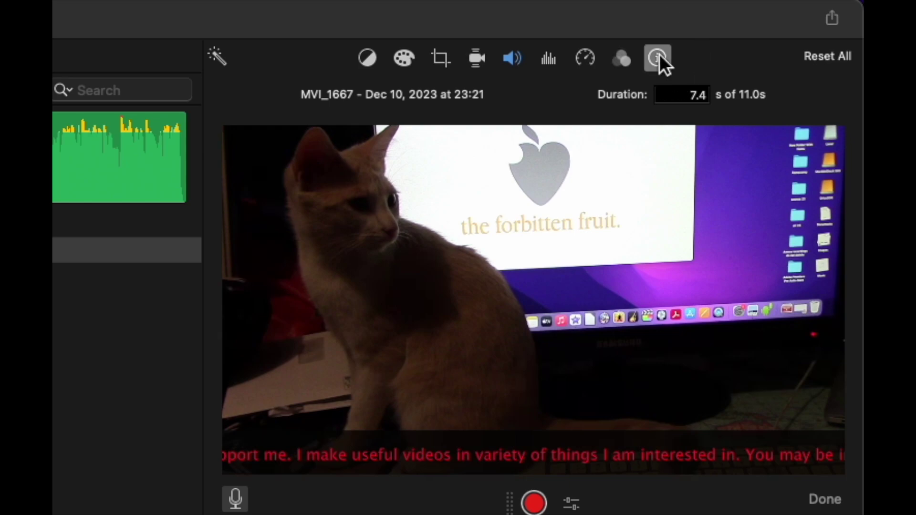
{"action": "left_click", "coordinate": [659, 54]}
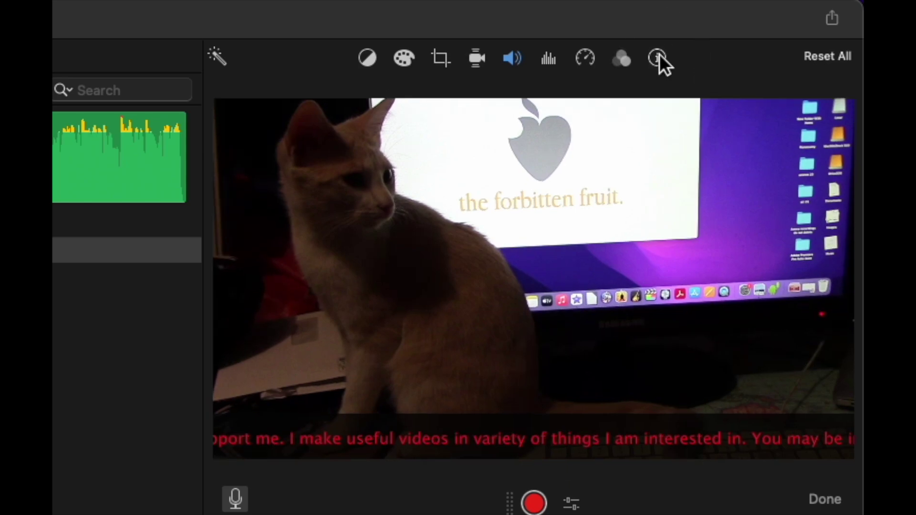
{"action": "left_click", "coordinate": [659, 55]}
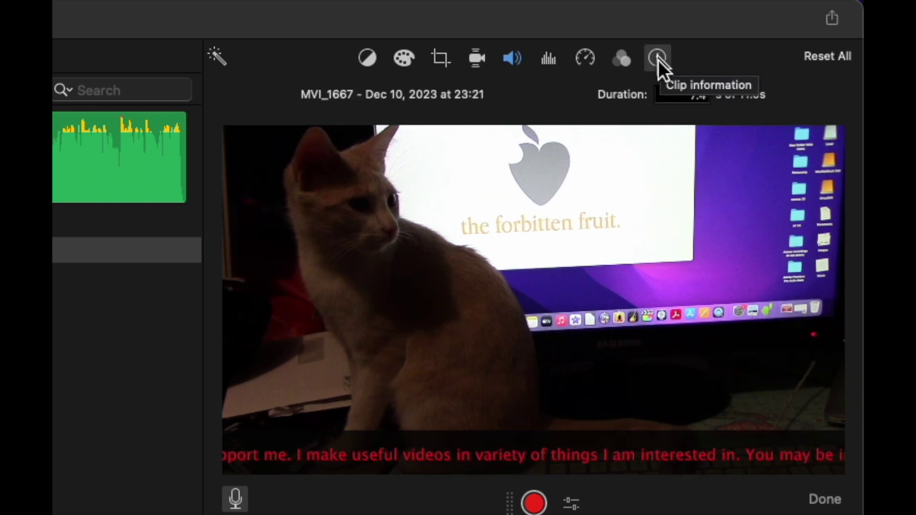
{"action": "left_click", "coordinate": [626, 60]}
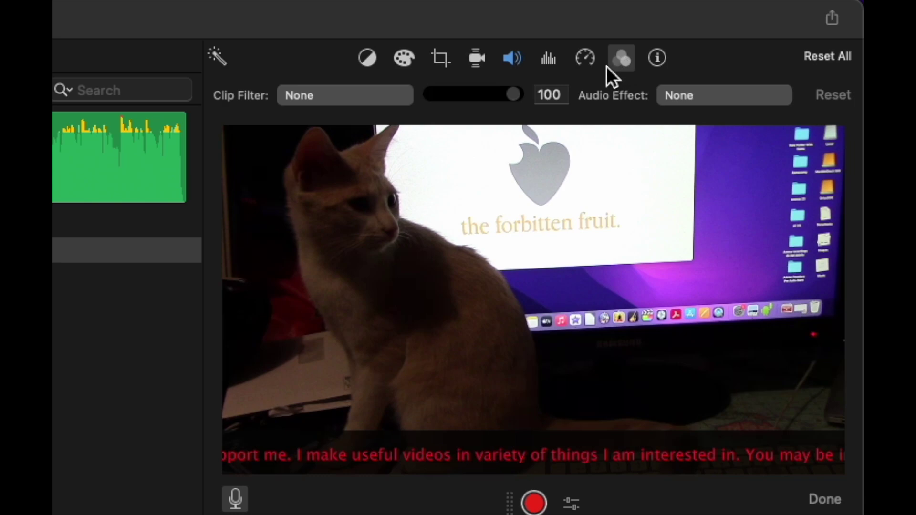
{"action": "left_click", "coordinate": [594, 64]}
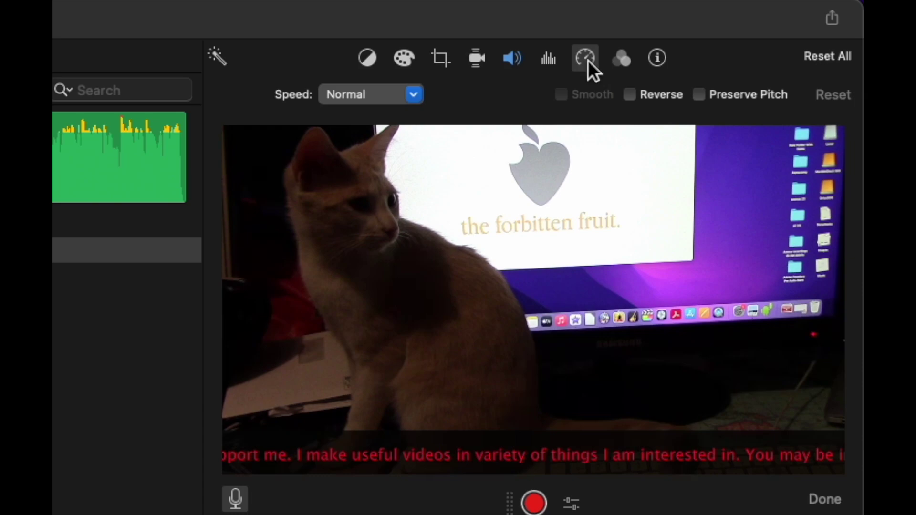
- Review the cat clip's speed presets, then examine its background noise reduction and equalizer options
{"action": "left_click", "coordinate": [420, 94]}
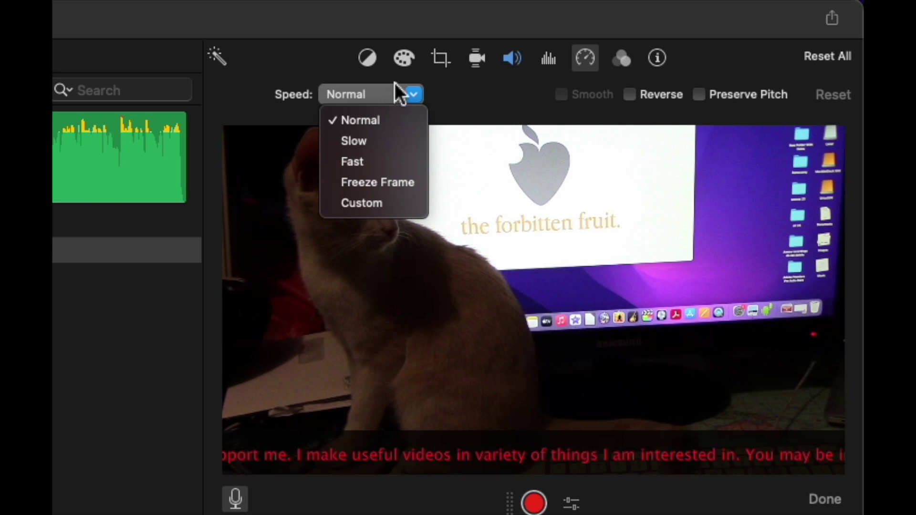
{"action": "left_click", "coordinate": [591, 61]}
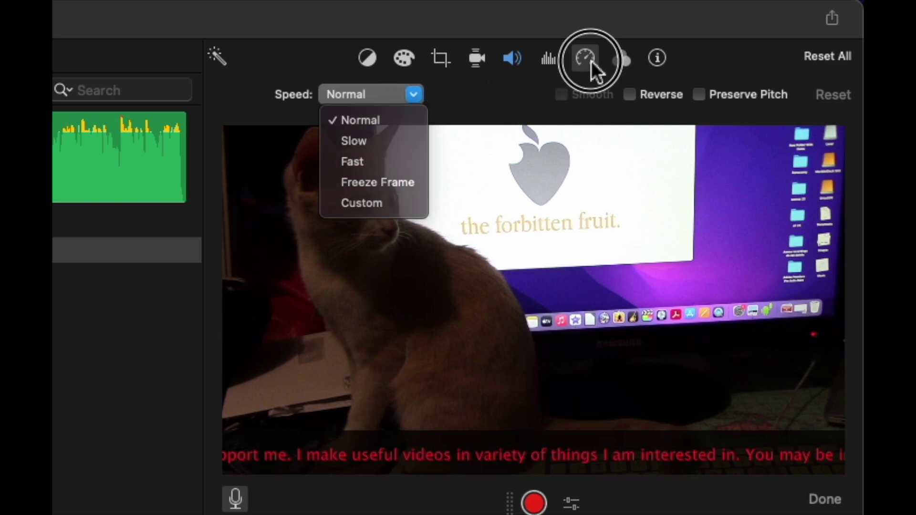
{"action": "left_click", "coordinate": [554, 56]}
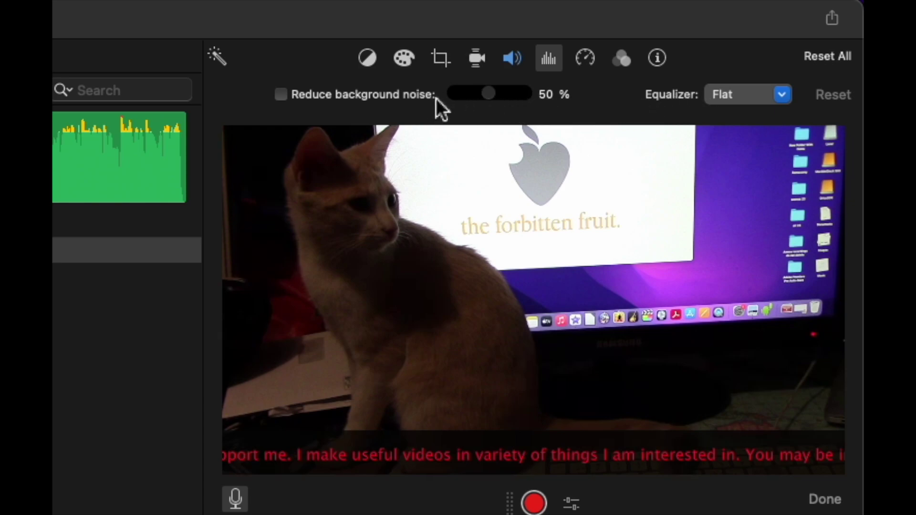
- In the cat clip's volume settings, enable lowering the volume of other clips, slightly increase its amount, and disable it again
{"action": "left_click", "coordinate": [519, 59]}
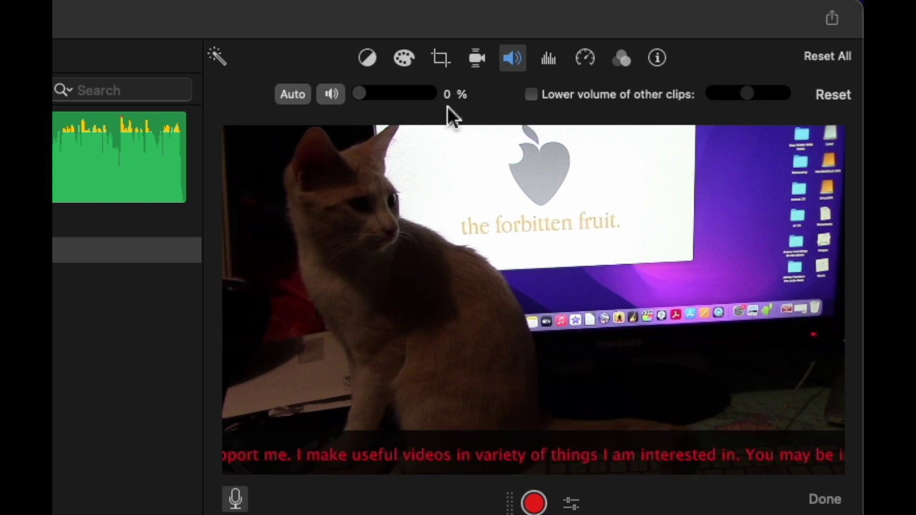
{"action": "left_click", "coordinate": [331, 101]}
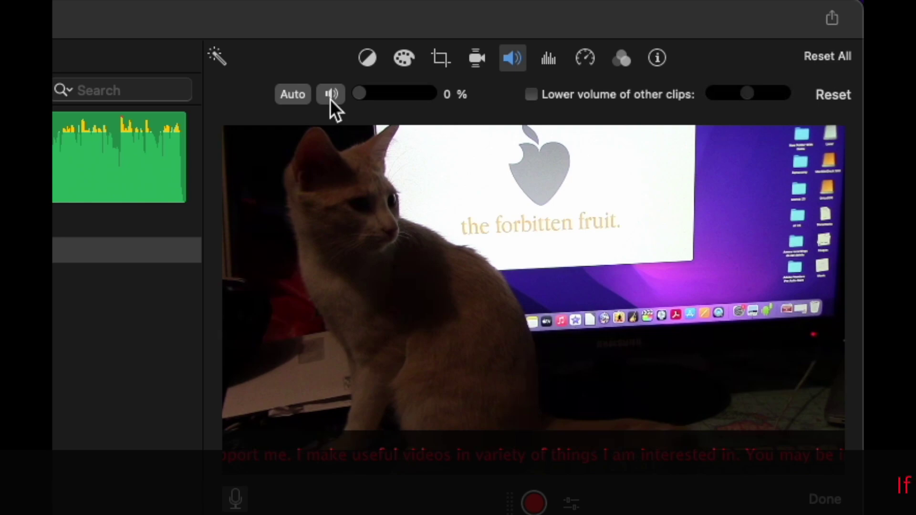
{"action": "mouse_move", "coordinate": [360, 94]}
{"action": "left_mouse_down"}
{"action": "mouse_move", "coordinate": [393, 94]}
{"action": "mouse_move", "coordinate": [359, 91]}
{"action": "left_mouse_up"}
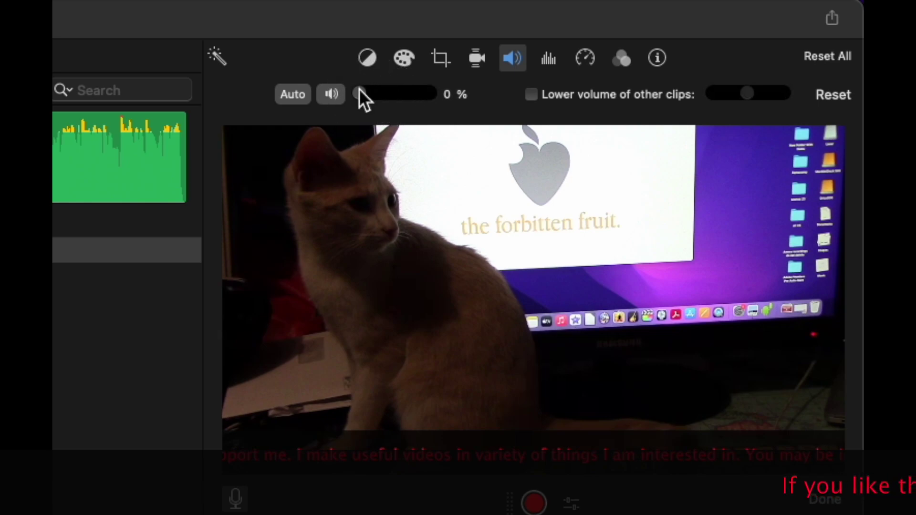
{"action": "left_click", "coordinate": [745, 98]}
{"action": "left_click", "coordinate": [533, 98]}
{"action": "mouse_move", "coordinate": [748, 94]}
{"action": "left_mouse_down"}
{"action": "mouse_move", "coordinate": [728, 99]}
{"action": "mouse_move", "coordinate": [766, 95]}
{"action": "mouse_move", "coordinate": [754, 98]}
{"action": "left_mouse_up"}
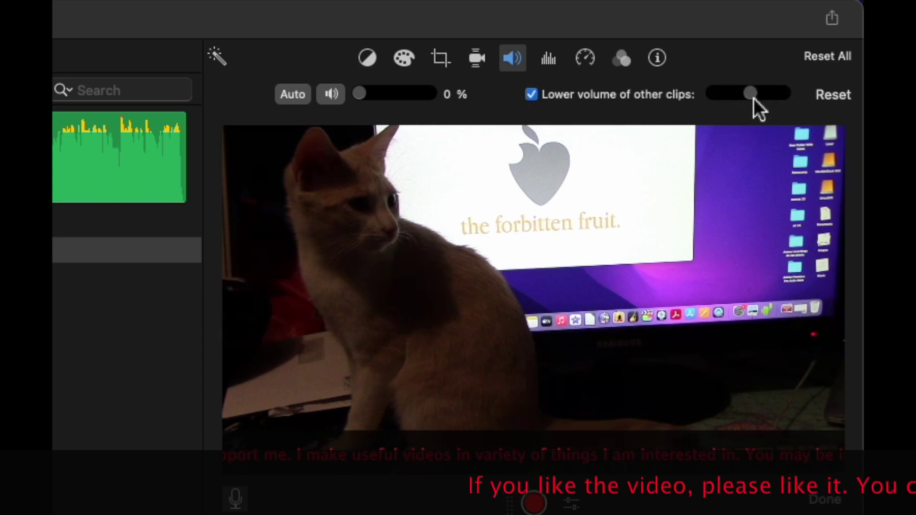
{"action": "left_click", "coordinate": [532, 96]}
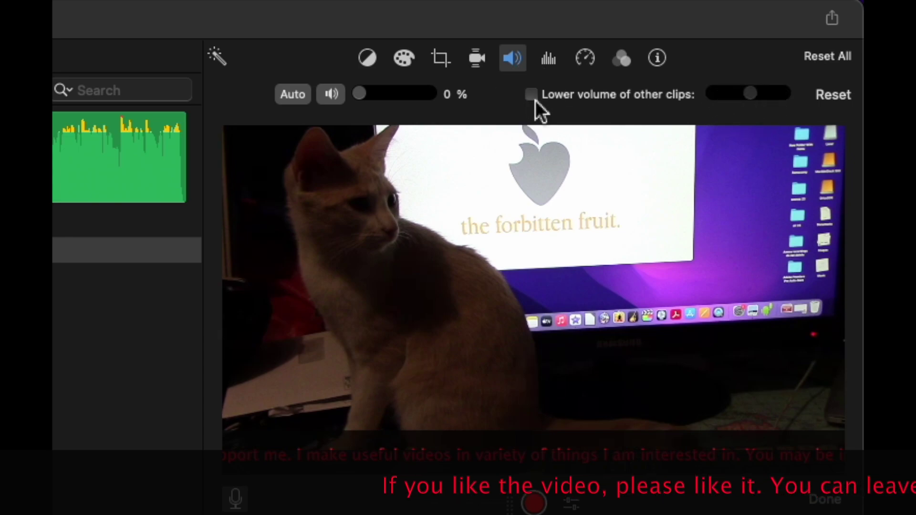
- Examine the cat clip's stabilization and rolling shutter options and its cropping styles
{"action": "left_click", "coordinate": [475, 58]}
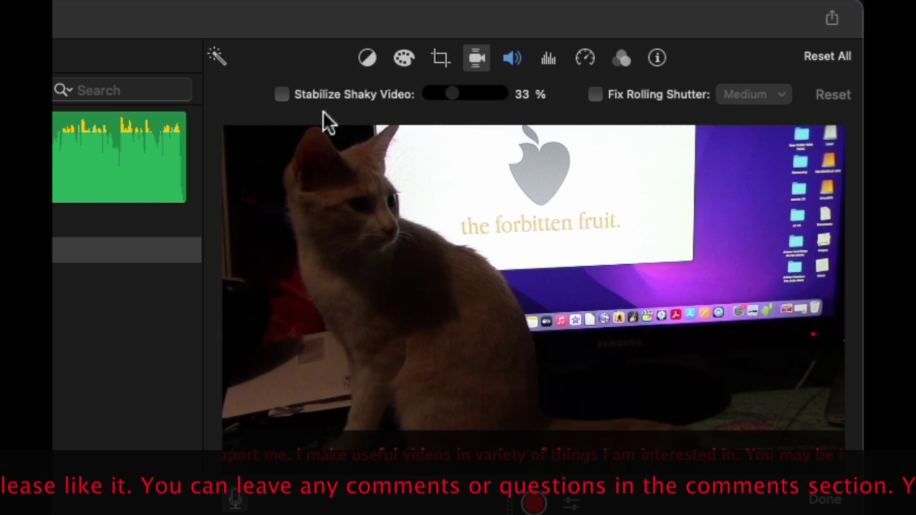
{"action": "left_click", "coordinate": [440, 58]}
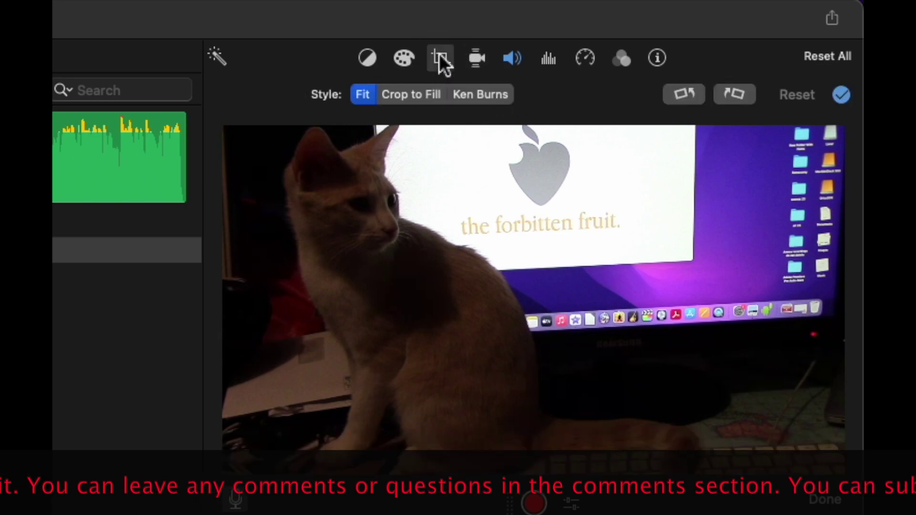